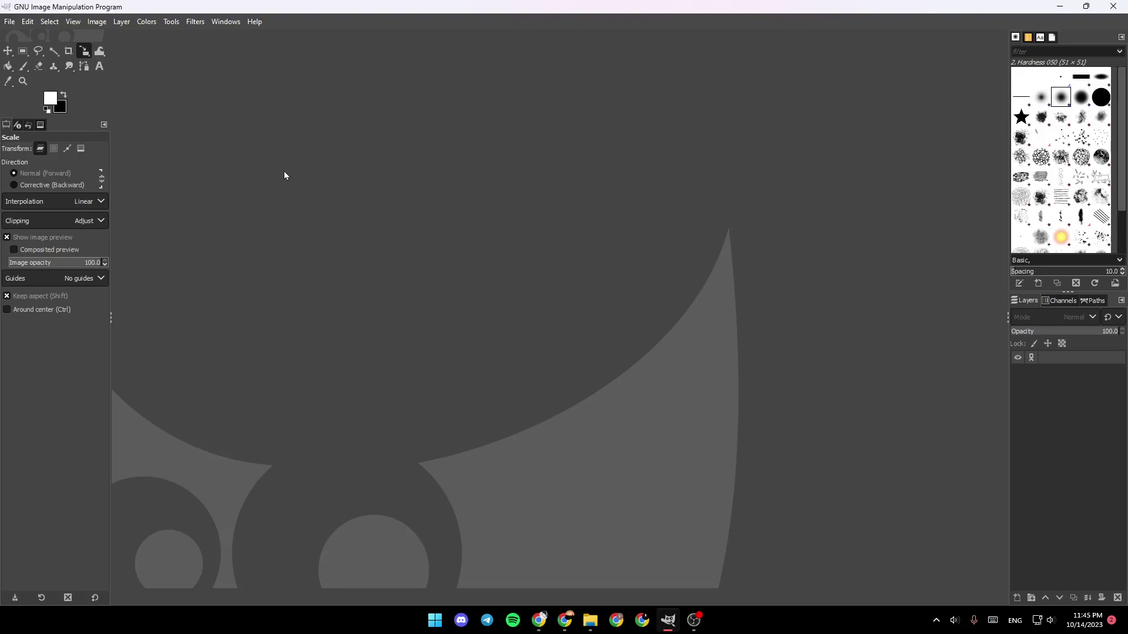
Open Jerry-Mouse.psd from the Downloads folder via File > Open.
left_click(7, 21)
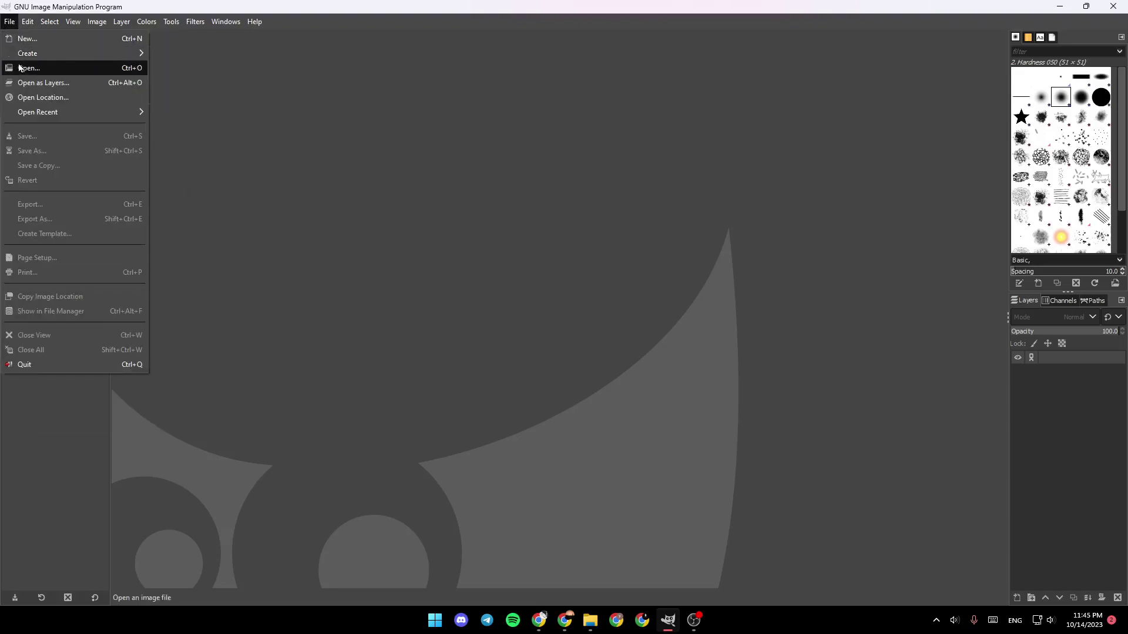
left_click(118, 69)
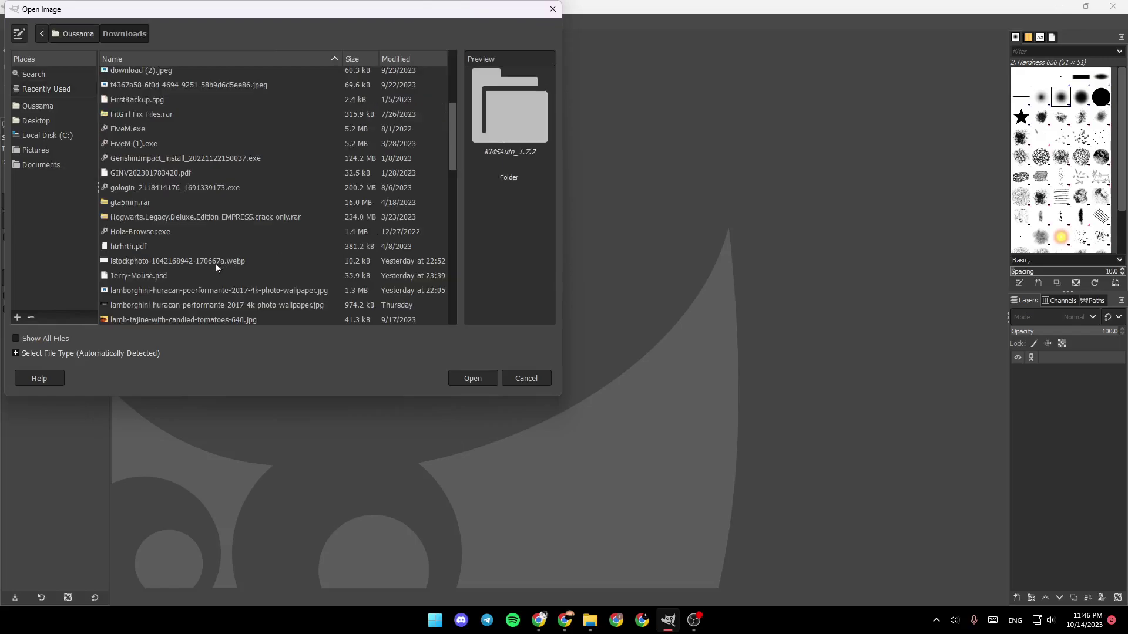
left_click(216, 275)
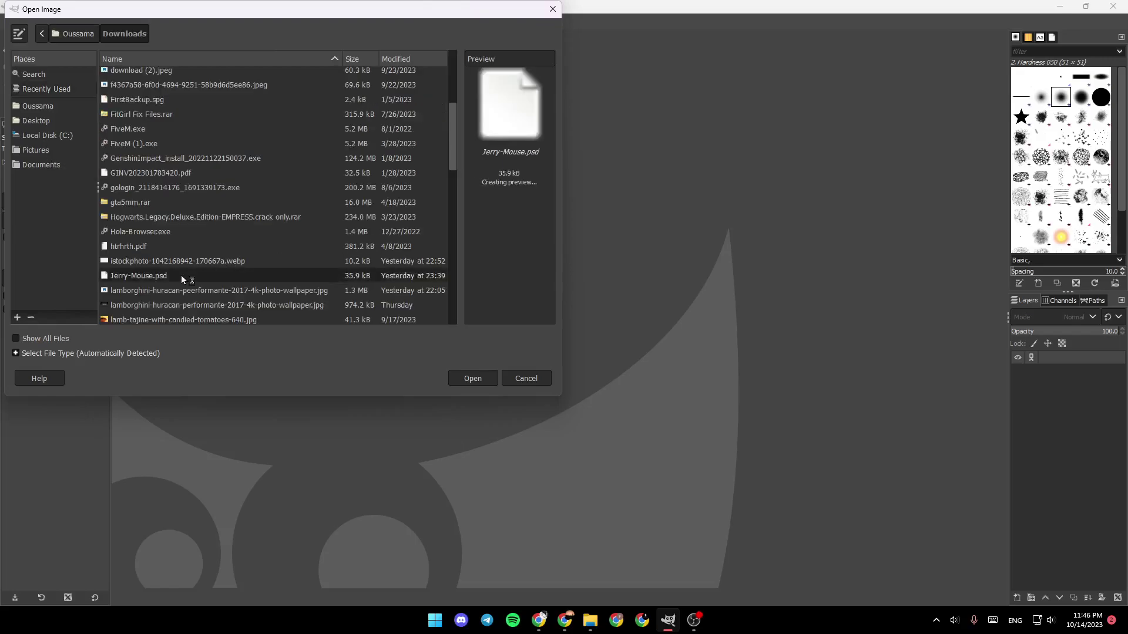
left_click(472, 379)
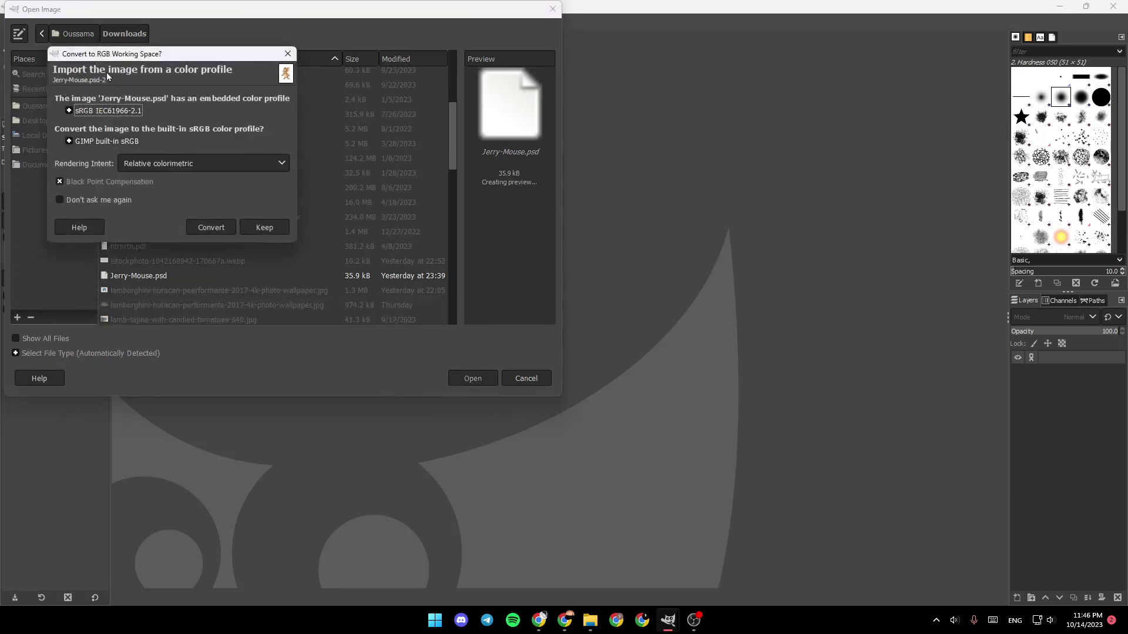
Convert the image to built-in sRGB, keeping the Relative colorimetric rendering intent.
left_click_drag(113, 57, 197, 109)
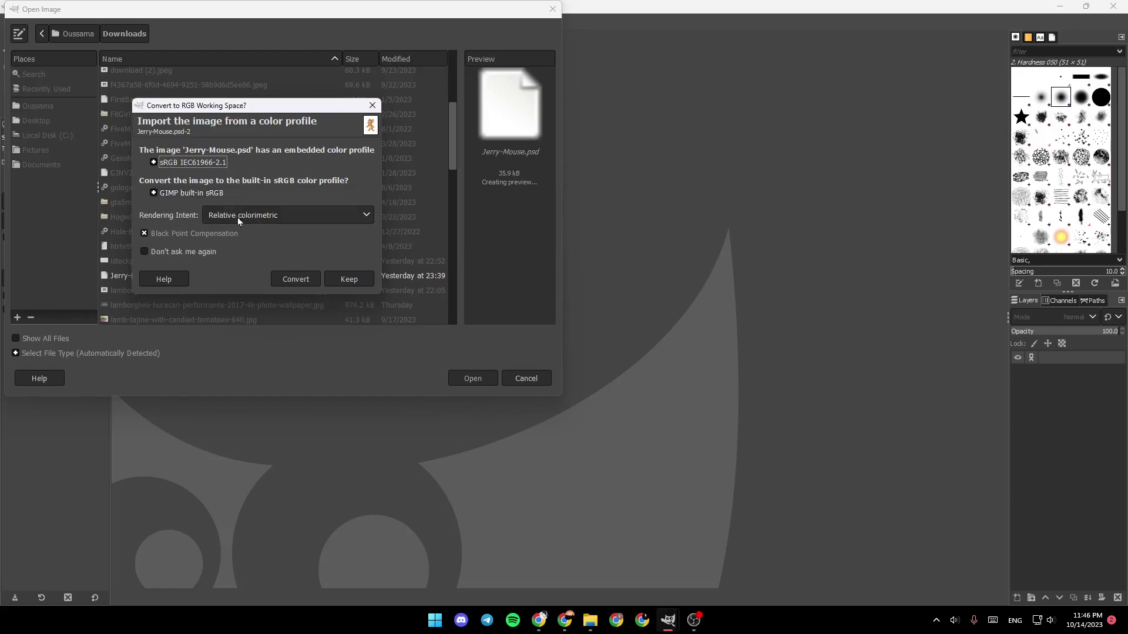
left_click(283, 216)
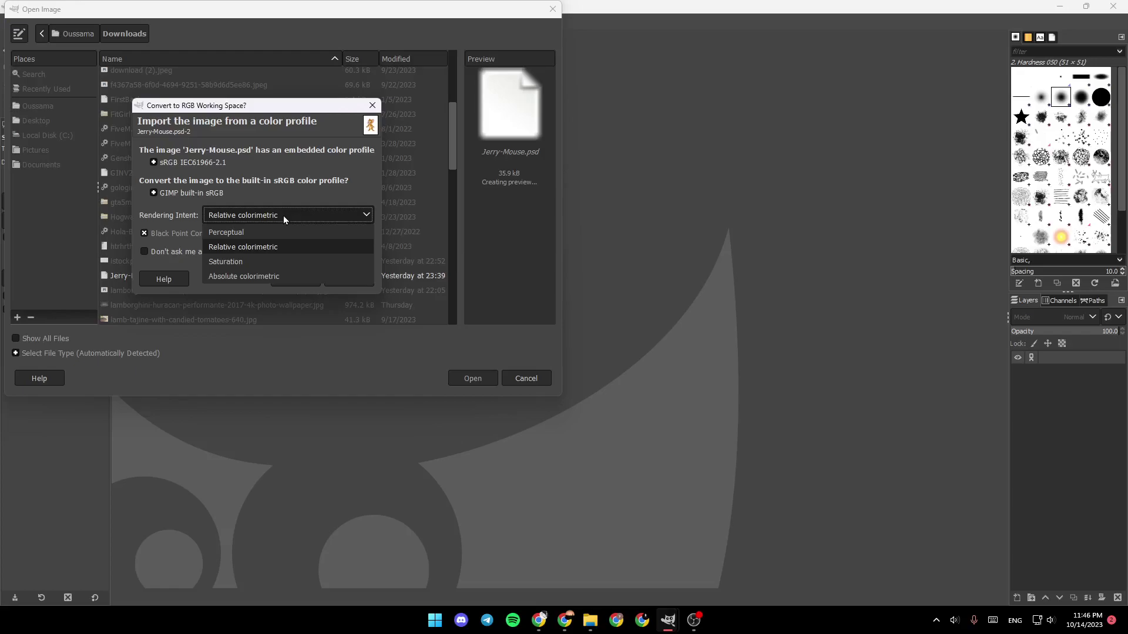
left_click(284, 246)
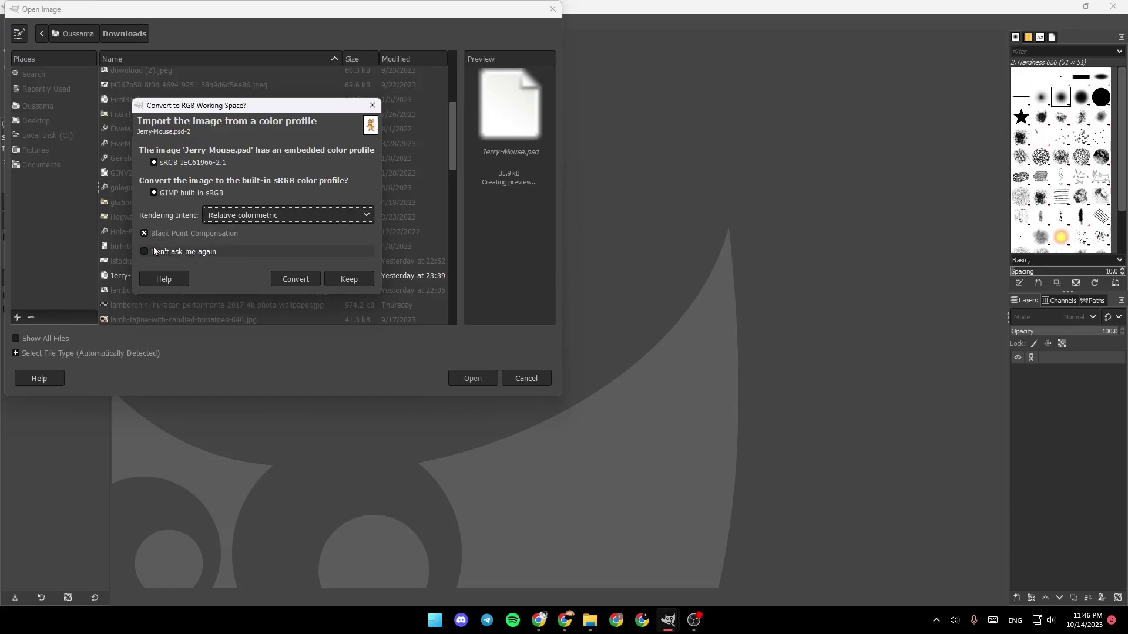
left_click(309, 277)
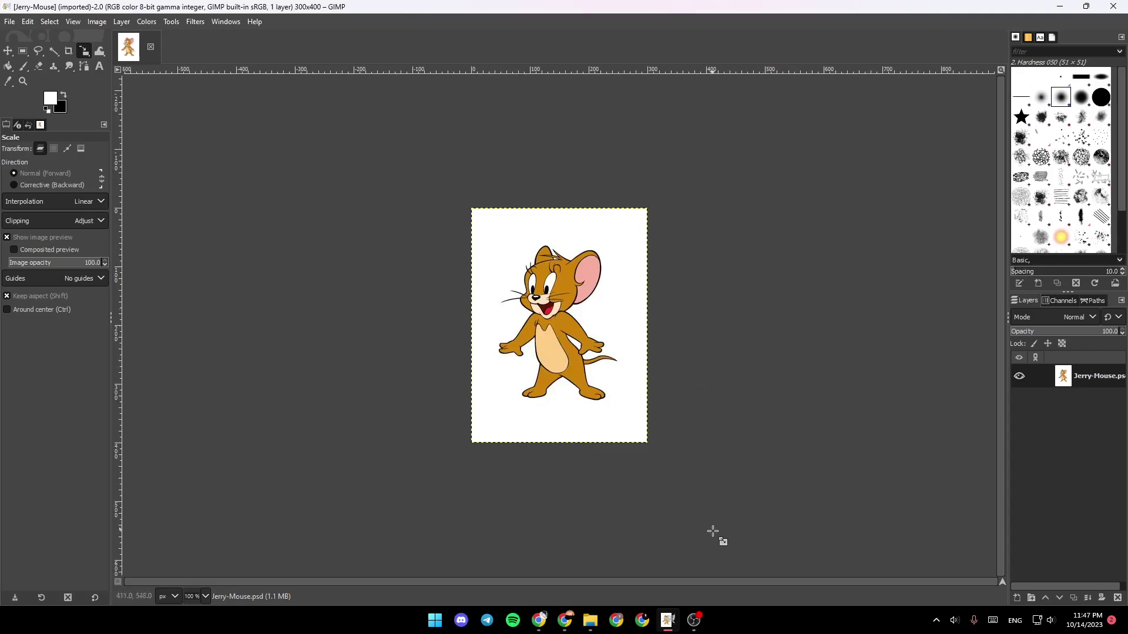
key("shift")
key("shift")
Scale the Jerry-Mouse layer from its top-left handle to about 297×396 pixels.
left_click(712, 246, "shift")
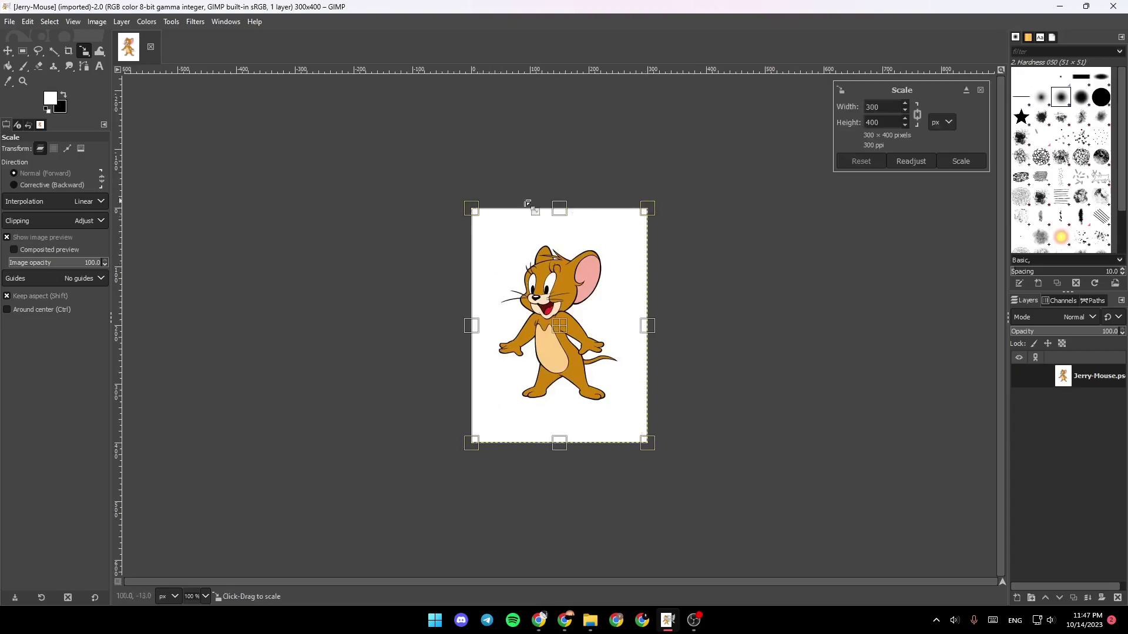
left_click_drag(470, 210, 490, 208)
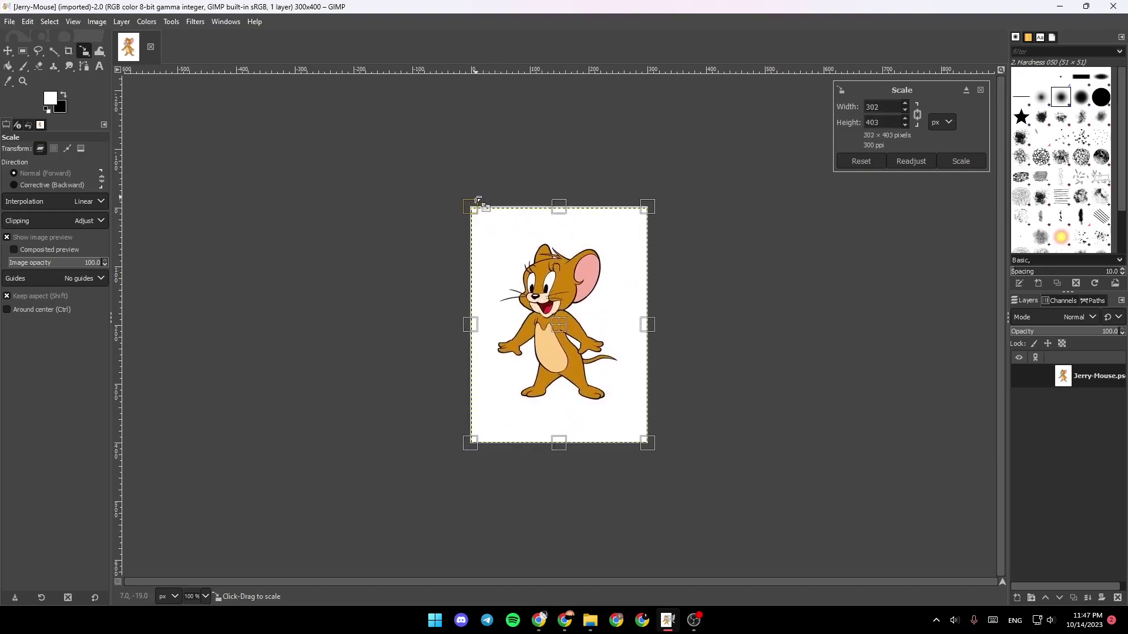
mouse_move(490, 206)
left_mouse_down()
mouse_move(492, 190)
mouse_move(569, 338)
left_mouse_up()
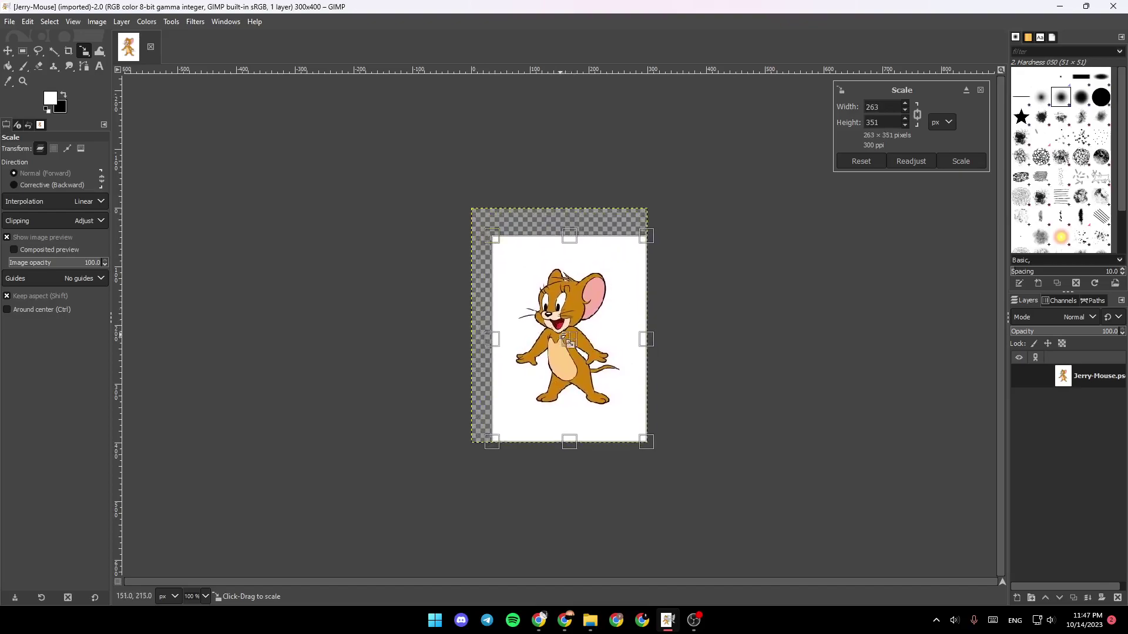
left_click_drag(494, 236, 472, 211)
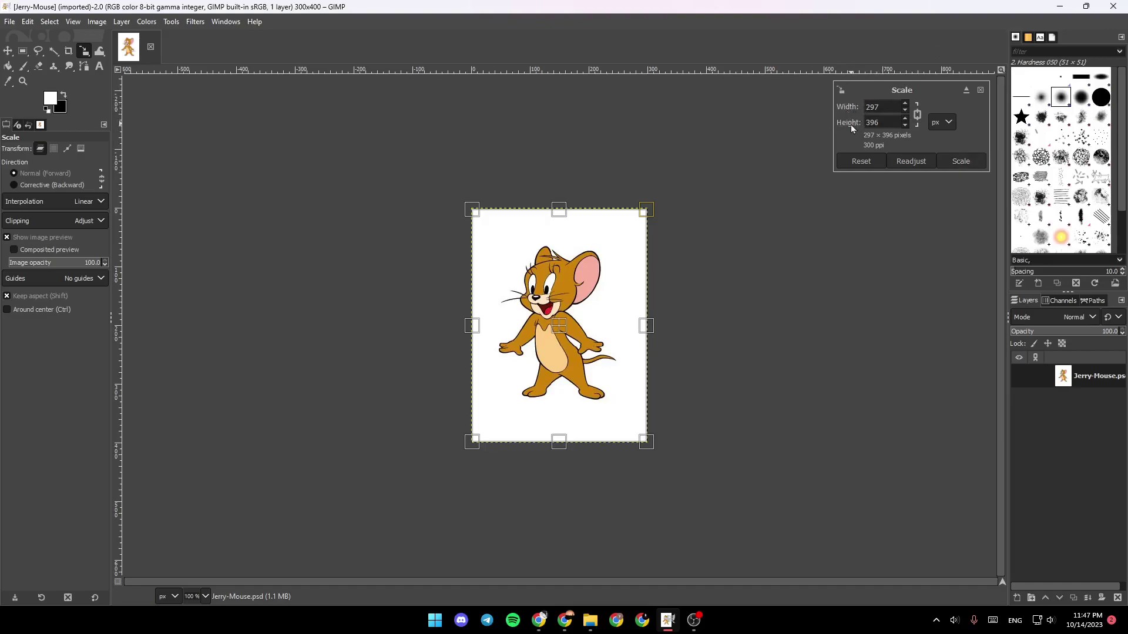
left_click(961, 161)
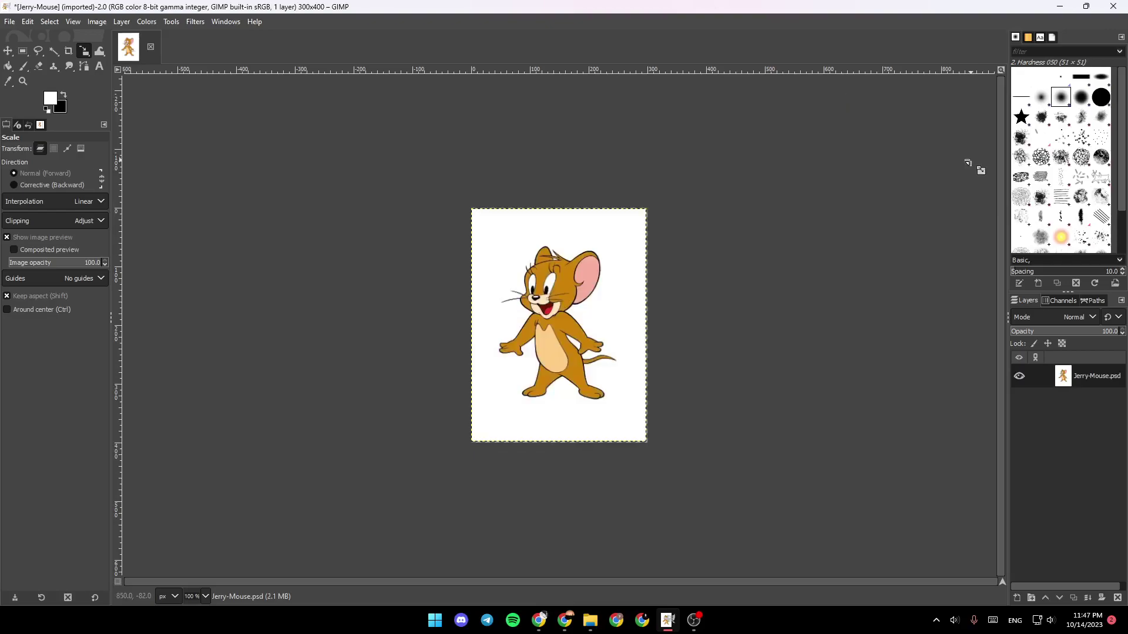